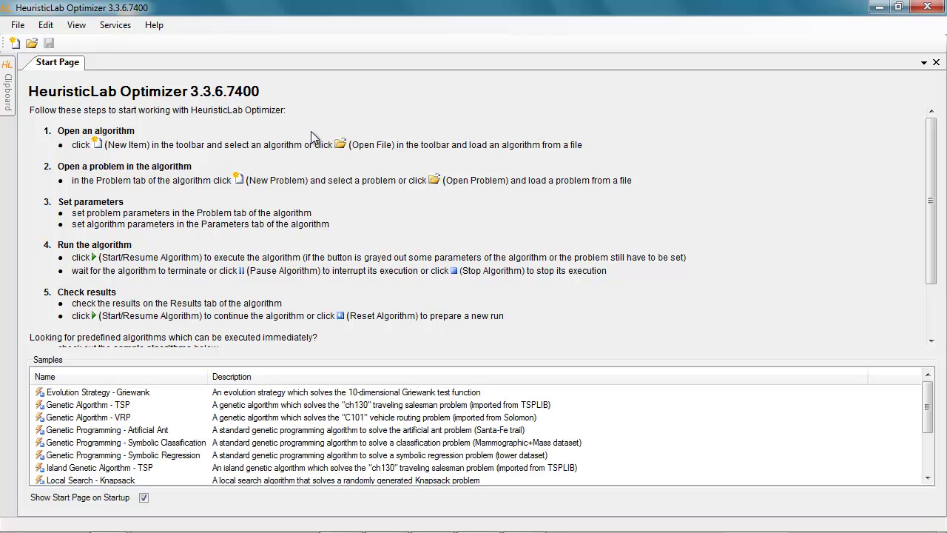
- Open the Genetic Algorithm - TSP sample and review its Mutator, MutationProbability and Crossover parameters
double_click(135, 405)
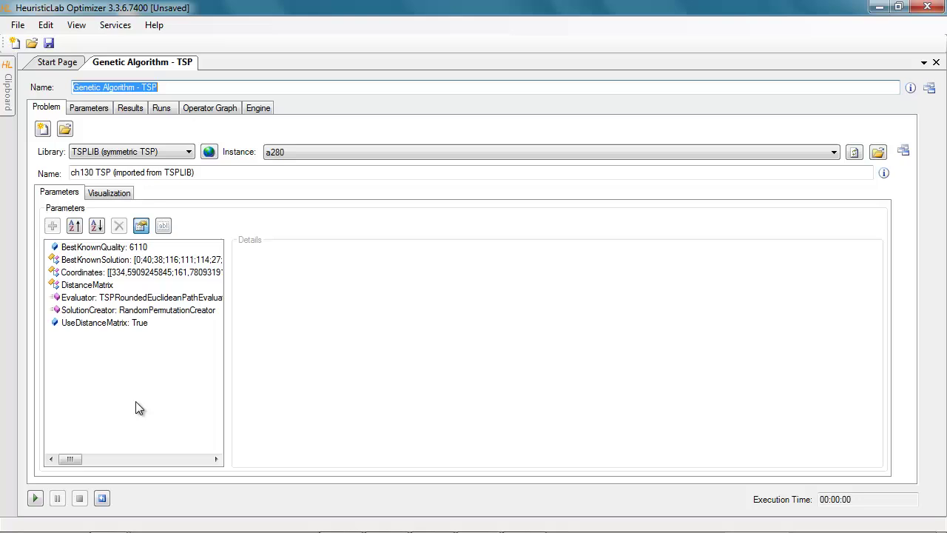
left_click(89, 108)
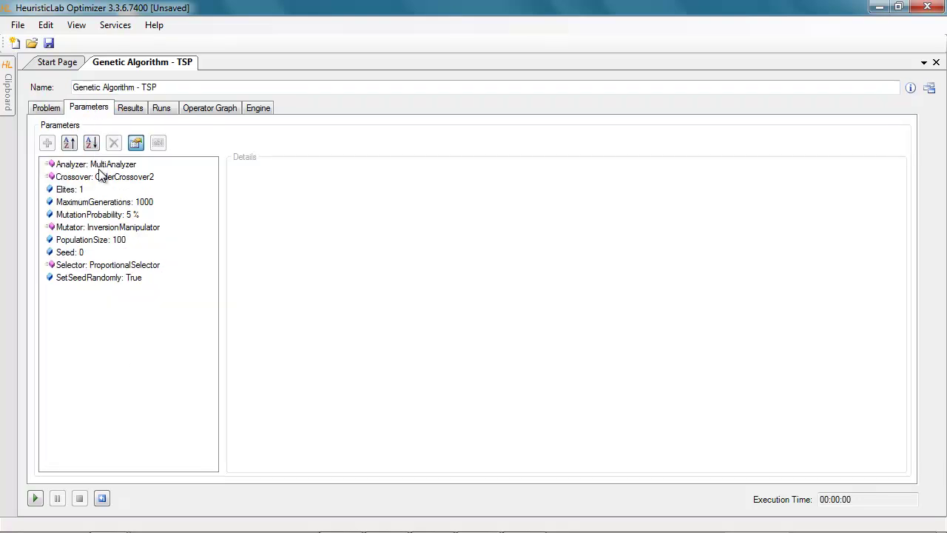
left_click(102, 229)
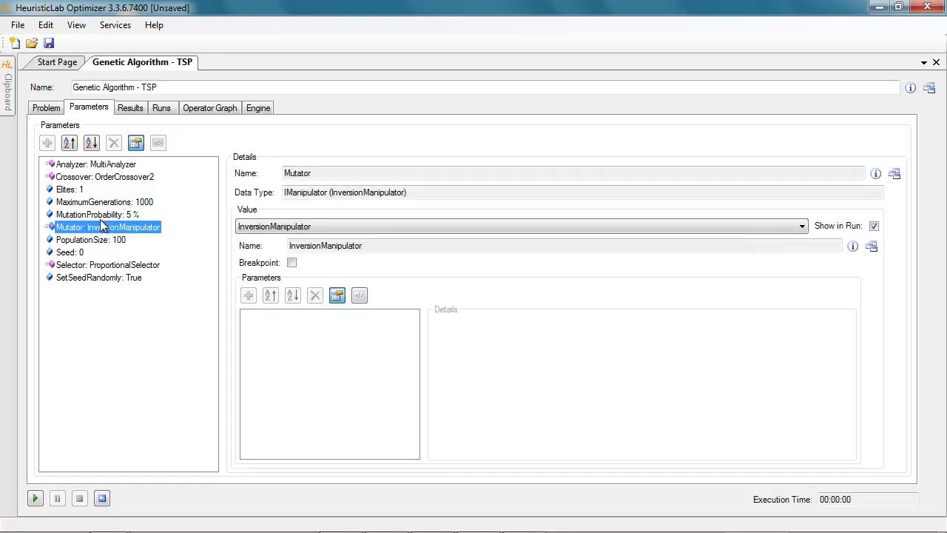
left_click(102, 215)
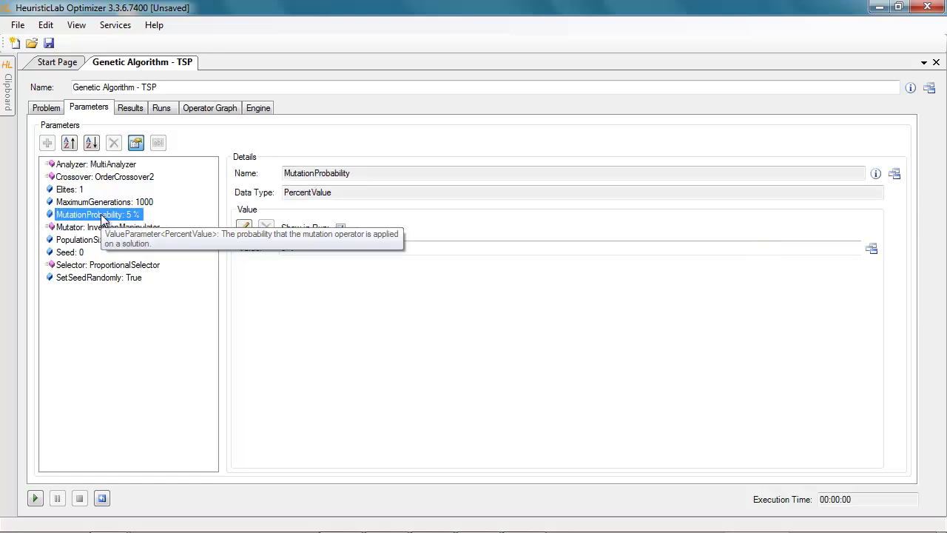
left_click(102, 178)
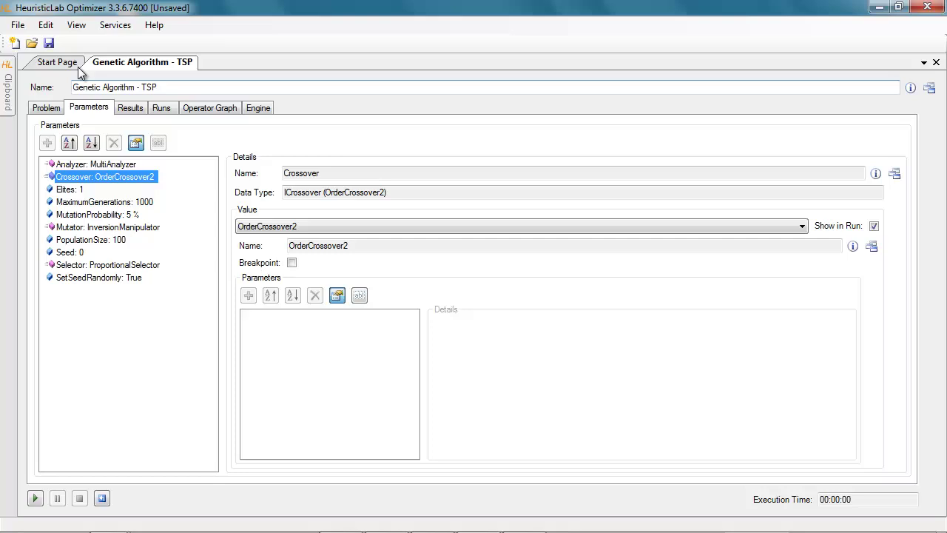
- Convert the sample into a user-defined algorithm renamed 'New Genetic Algorithm - TSP' and view its parameters
left_click(45, 24)
left_click(53, 57)
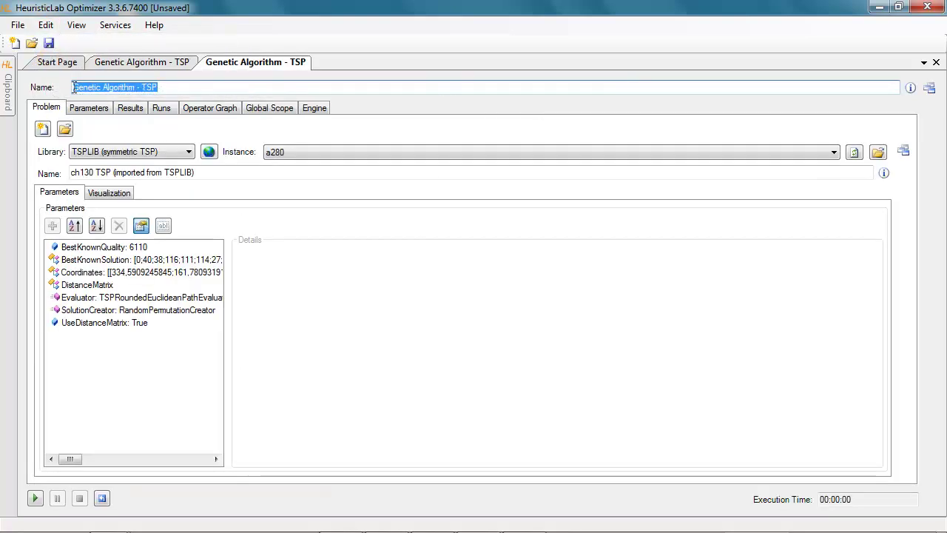
left_click(74, 87)
type("New")
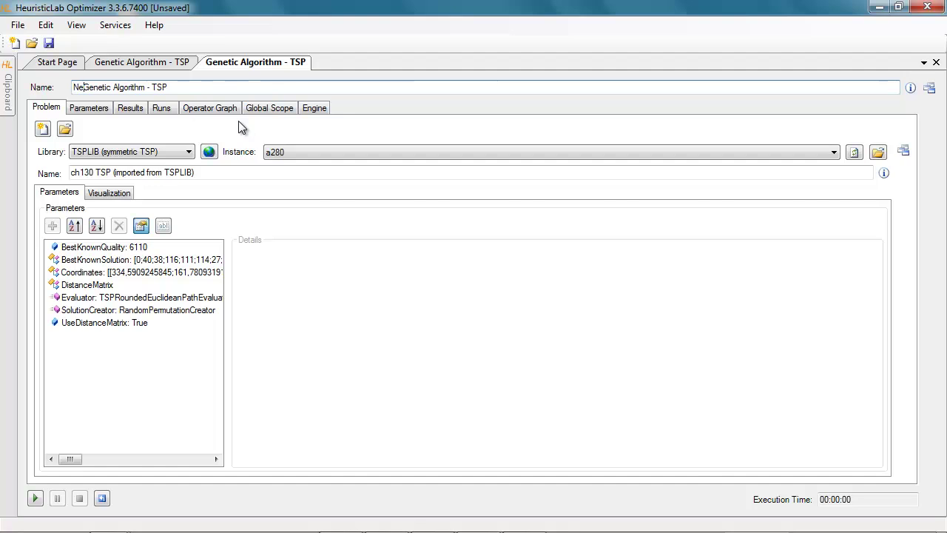
left_click(169, 393)
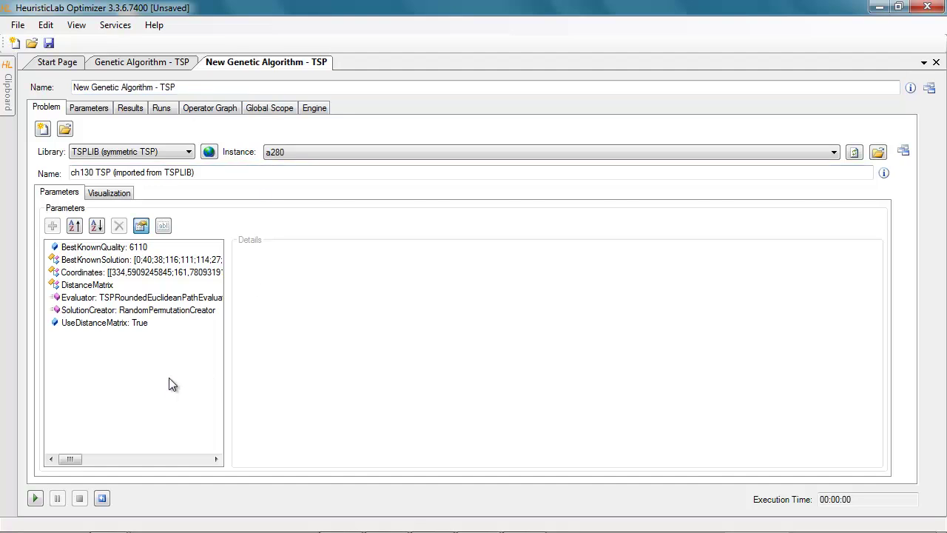
left_click(101, 116)
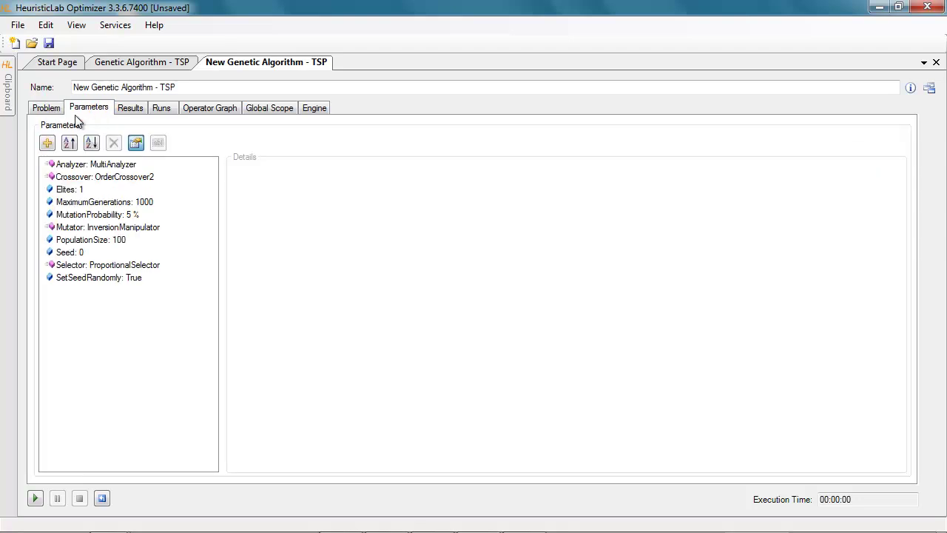
- Add a ValueParameter of type PercentValue named CrossoverProbability to the algorithm
left_click(48, 142)
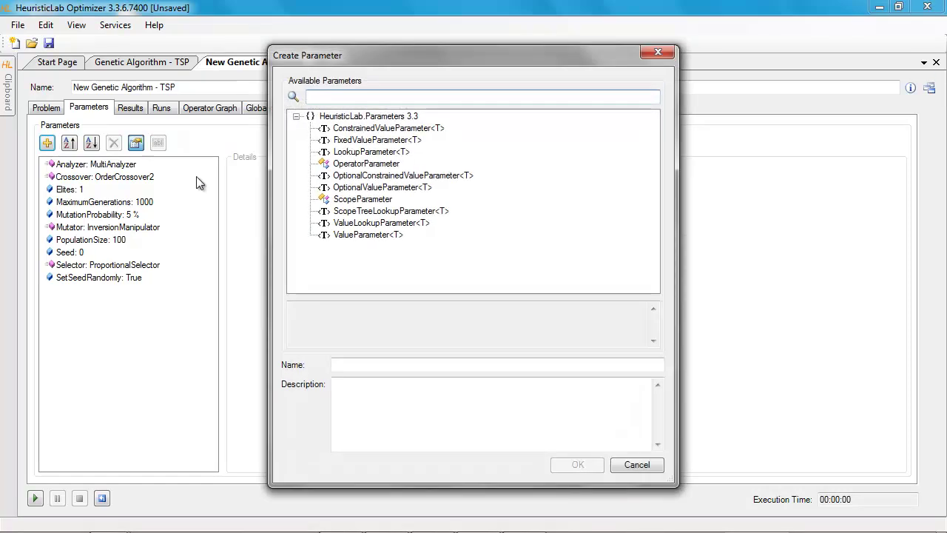
left_click(386, 234)
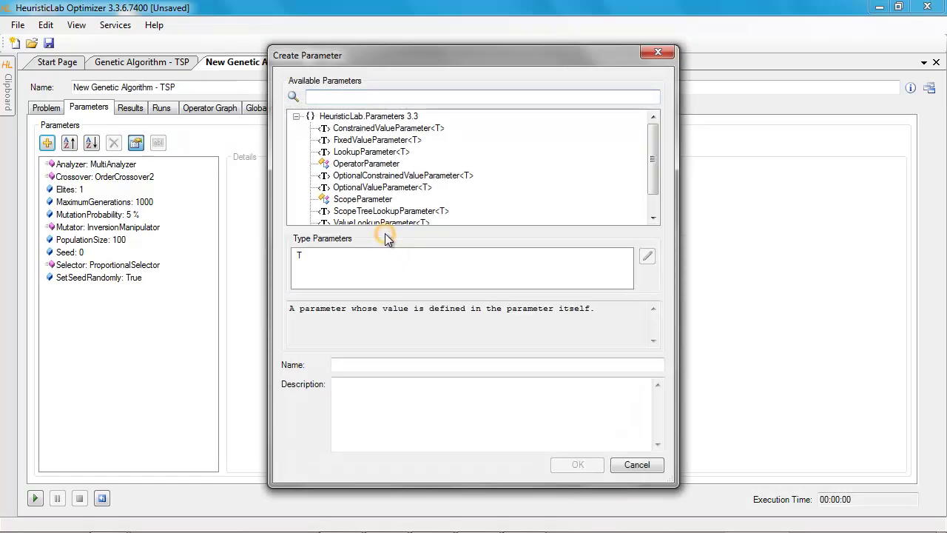
left_click(309, 256)
left_click(647, 257)
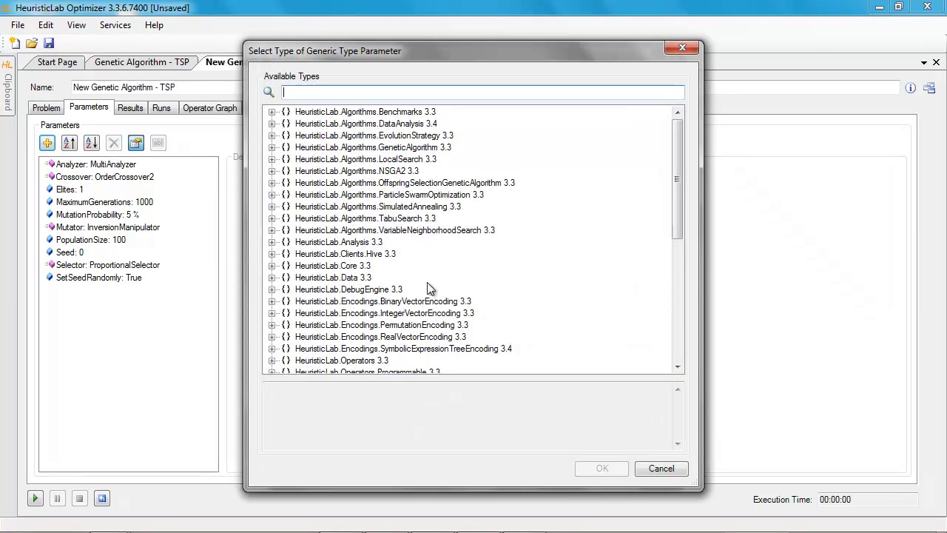
double_click(344, 280)
scroll(558, 287, "down", 1)
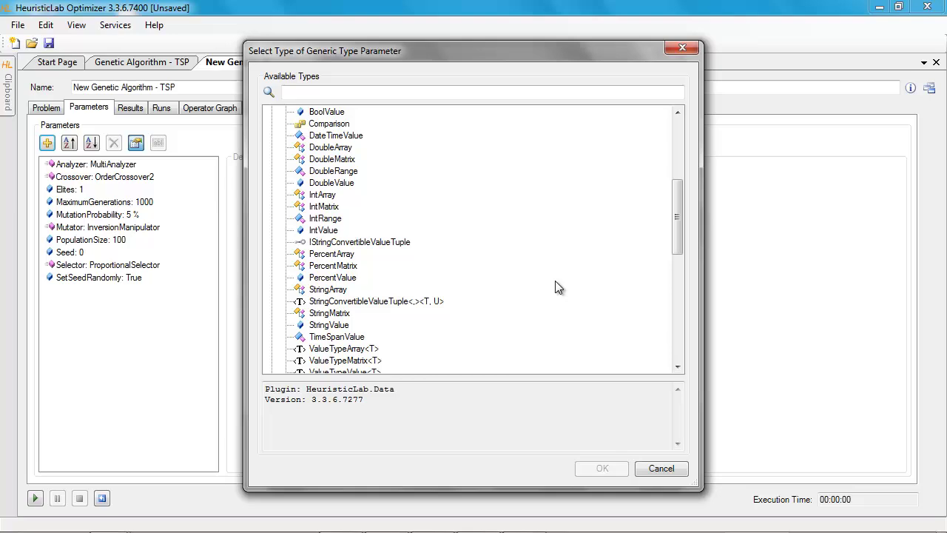
double_click(348, 279)
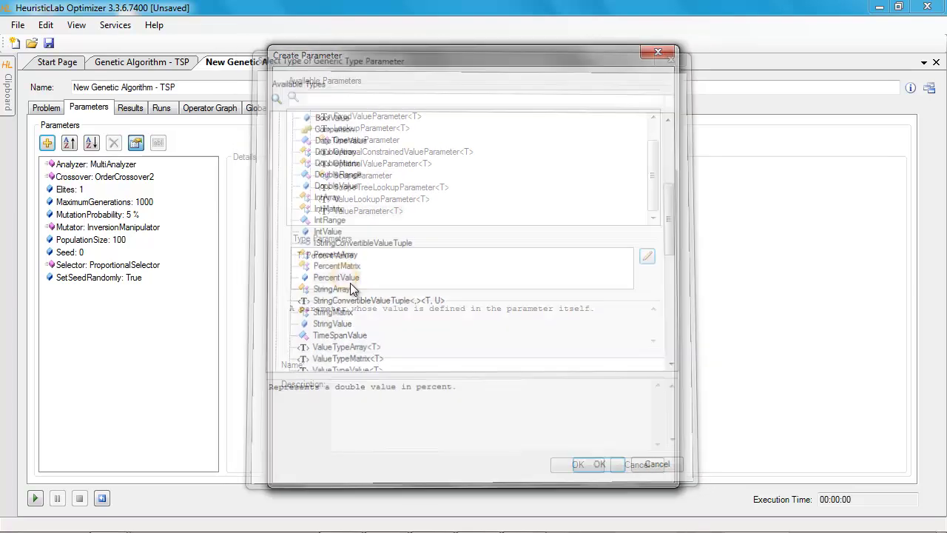
left_click(353, 364)
type("Cros")
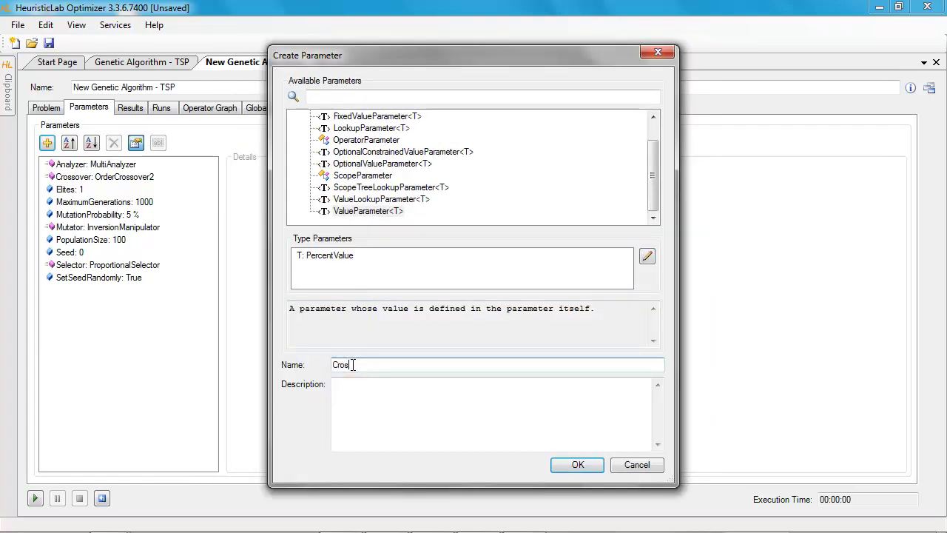
type("soverProba")
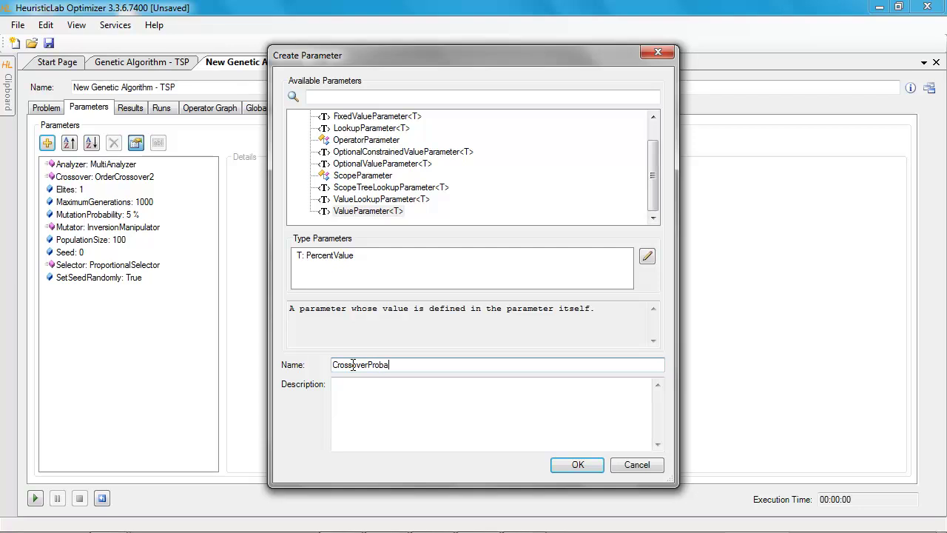
type("bility")
- Confirm the new CrossoverProbability parameter and set its value to 50 %
left_click(582, 465)
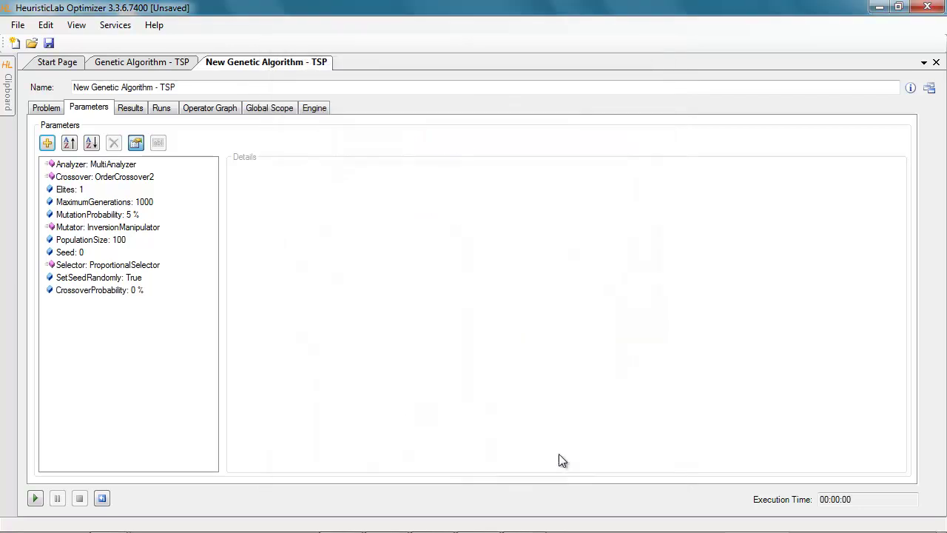
left_click(101, 290)
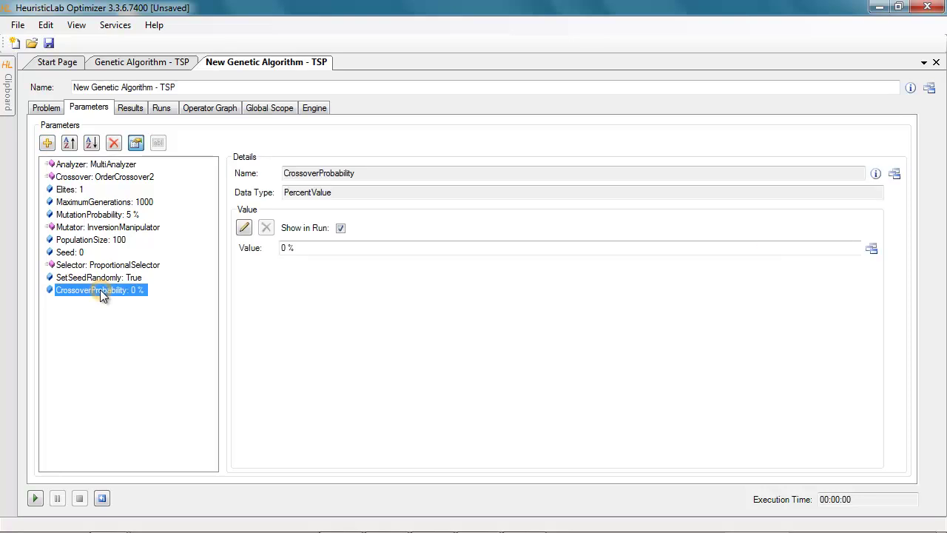
left_click(284, 248)
type("50")
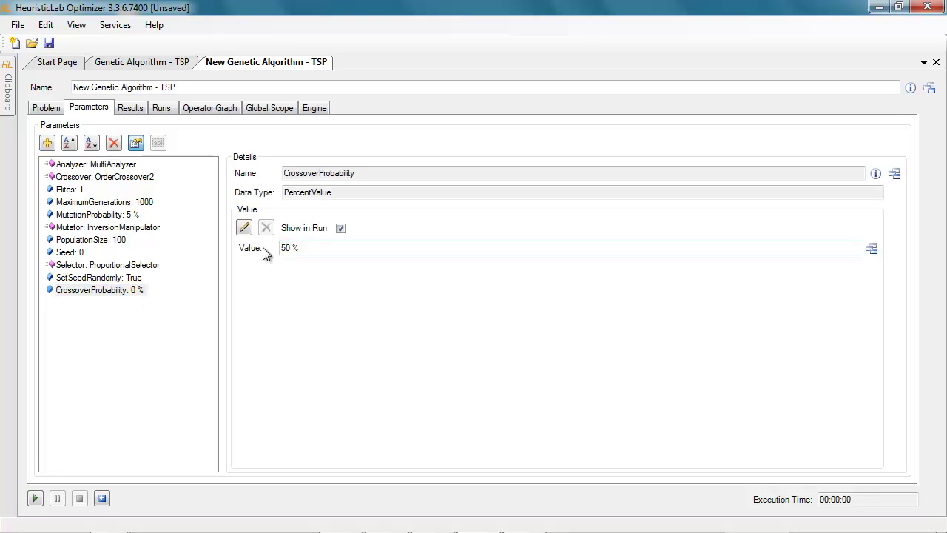
left_click(162, 341)
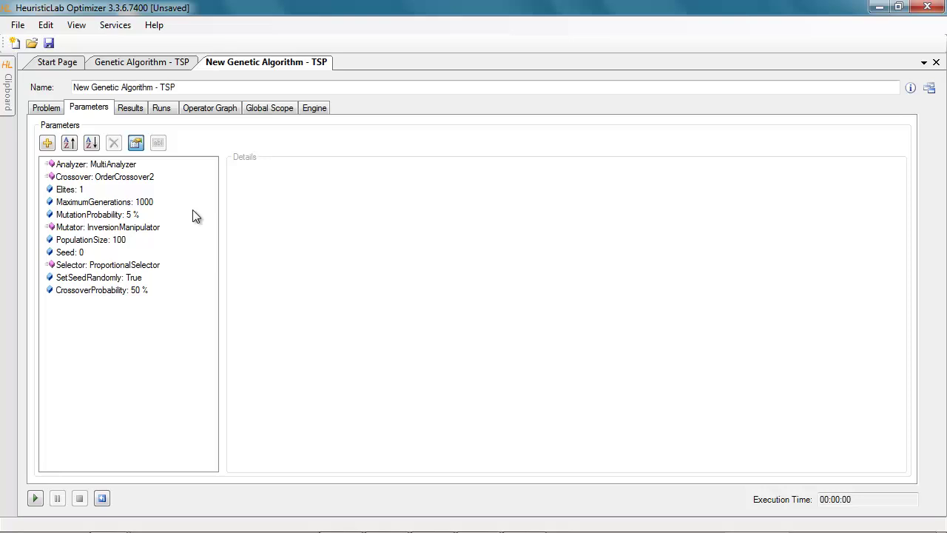
- Open the GeneticAlgorithmMainLoop operator graph and zoom out to the Crossover and StochasticBranch nodes
left_click(212, 108)
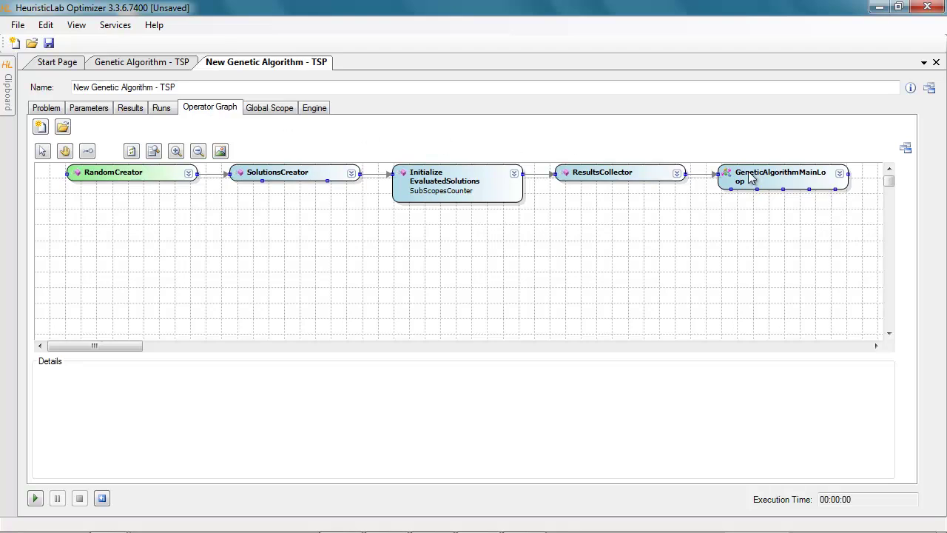
double_click(827, 177)
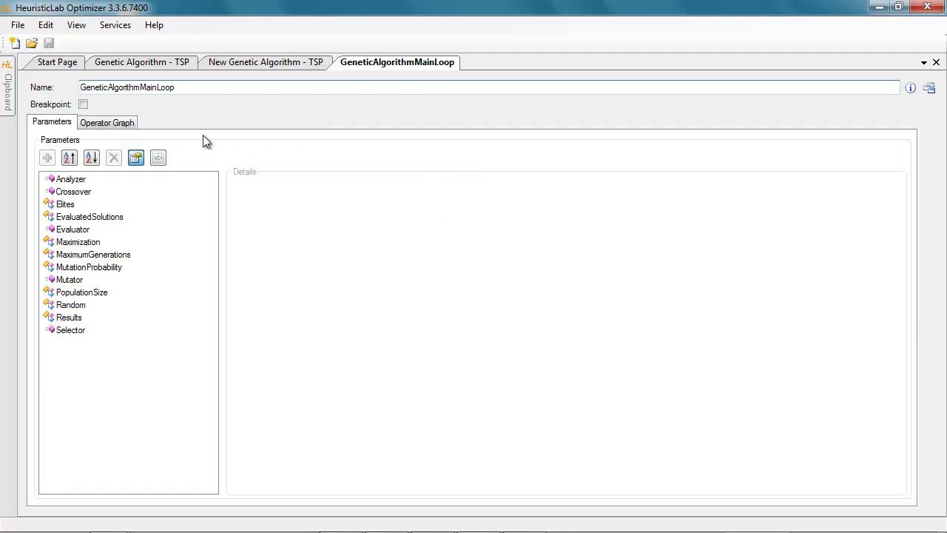
left_click(119, 127)
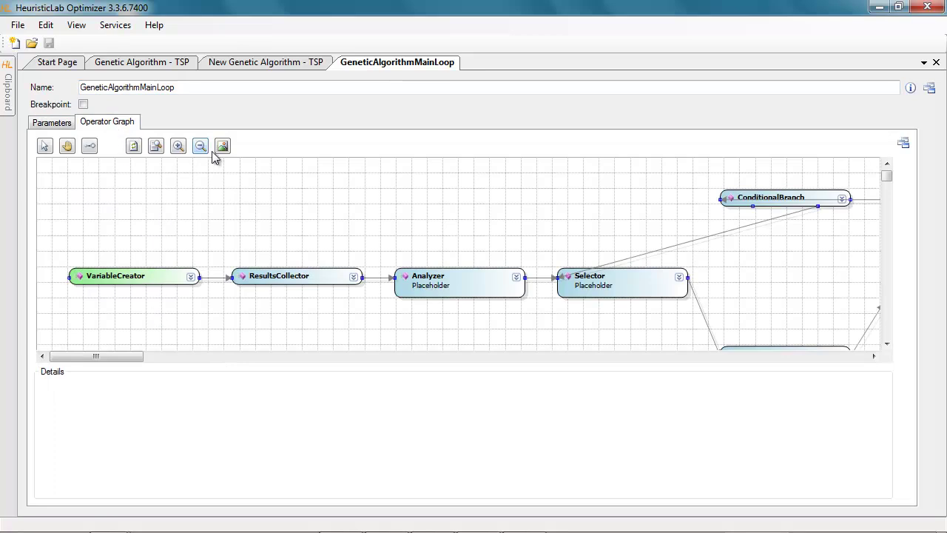
left_click(208, 151)
left_click(208, 151)
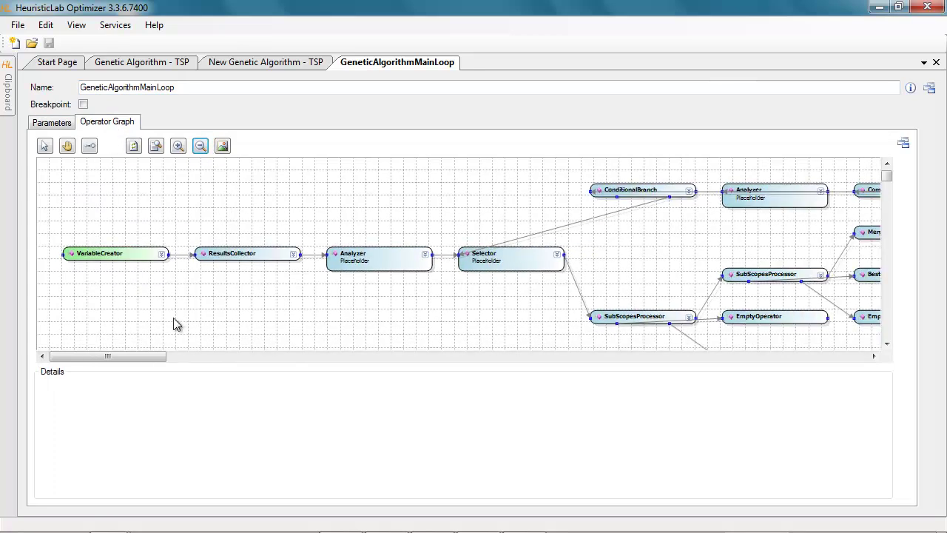
left_click_drag(139, 362, 216, 361)
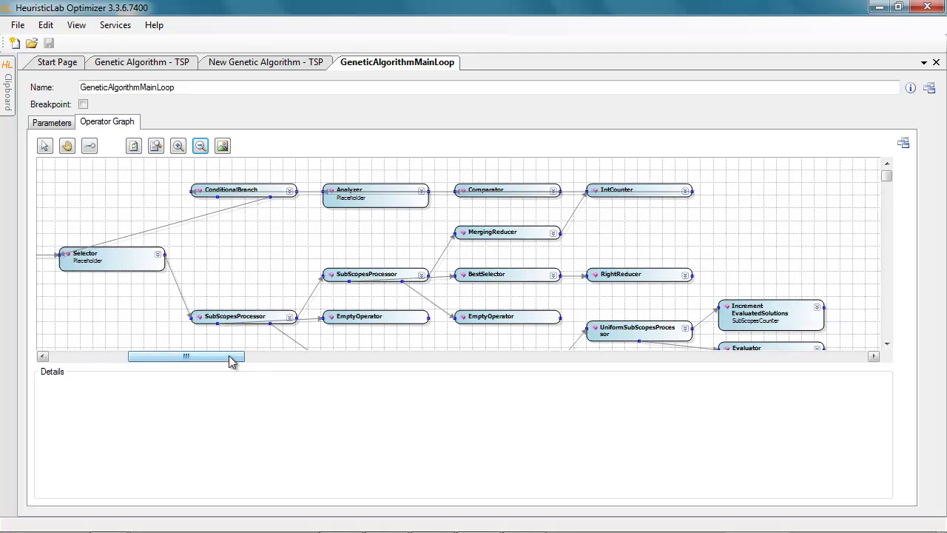
left_click_drag(888, 180, 889, 187)
left_click(229, 355)
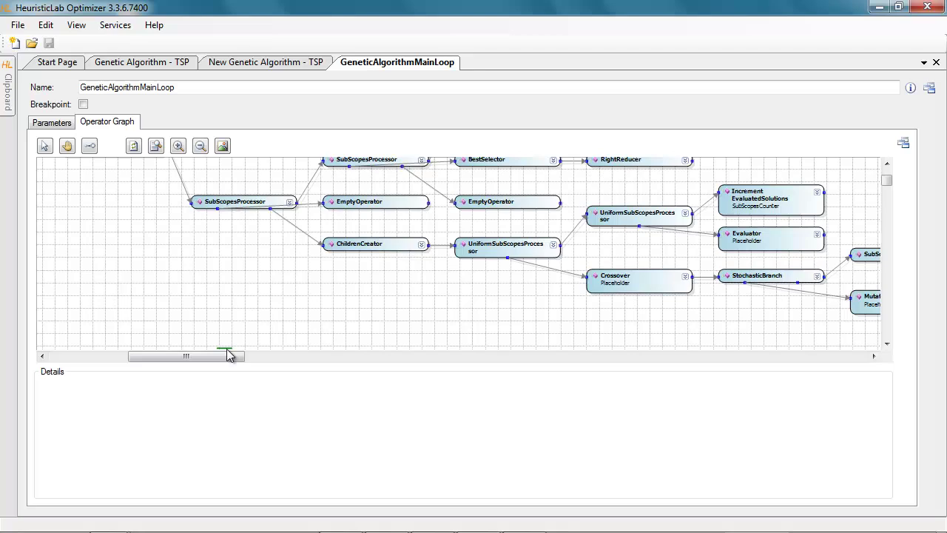
left_click(221, 359)
left_click_drag(220, 359, 259, 359)
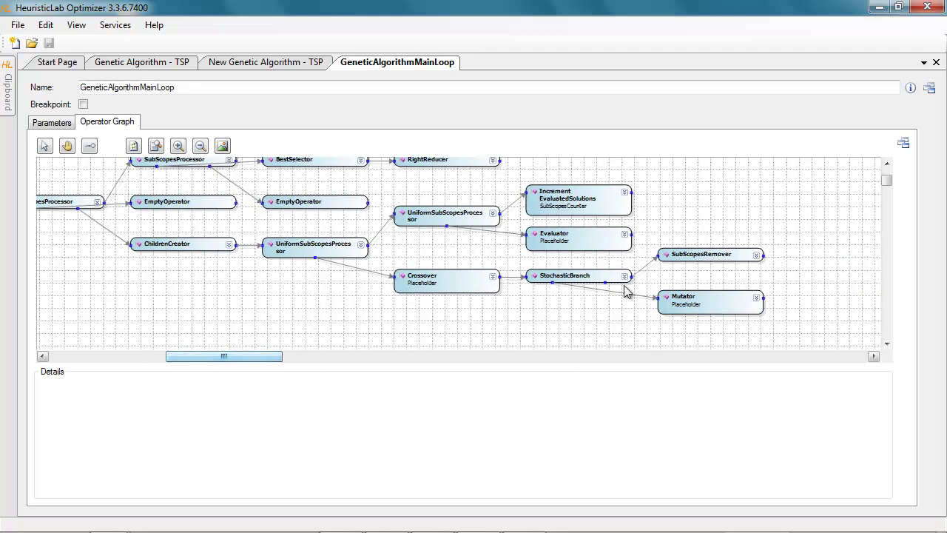
left_click(581, 275)
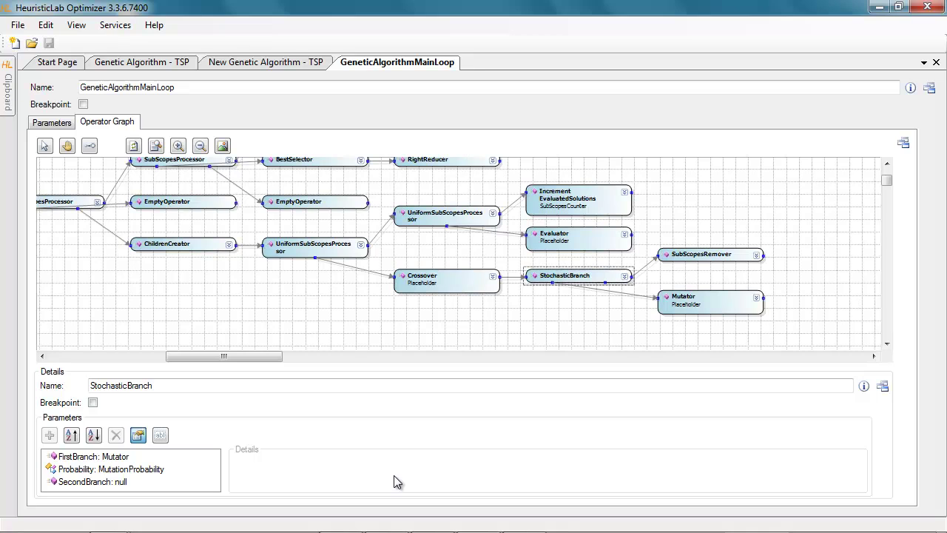
left_click(138, 470)
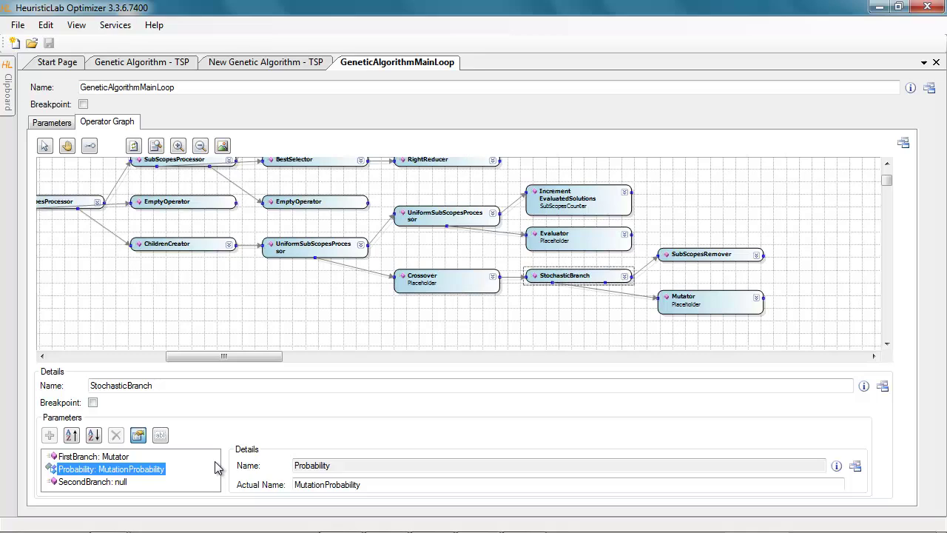
left_click(116, 457)
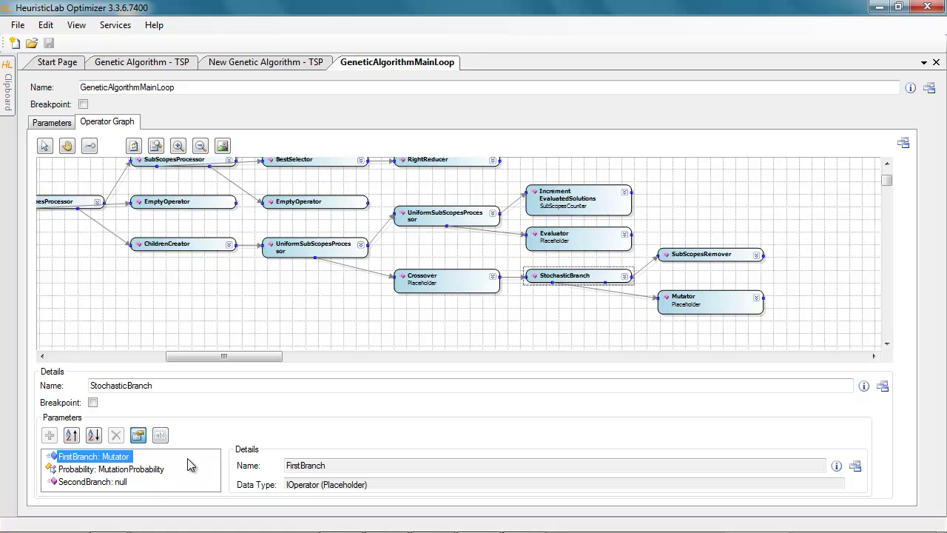
left_click(99, 485)
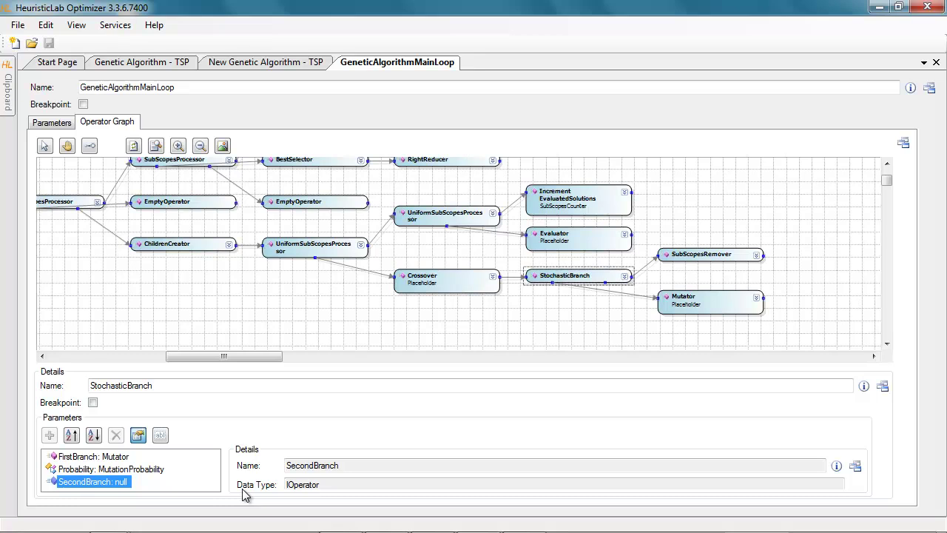
left_click(418, 286)
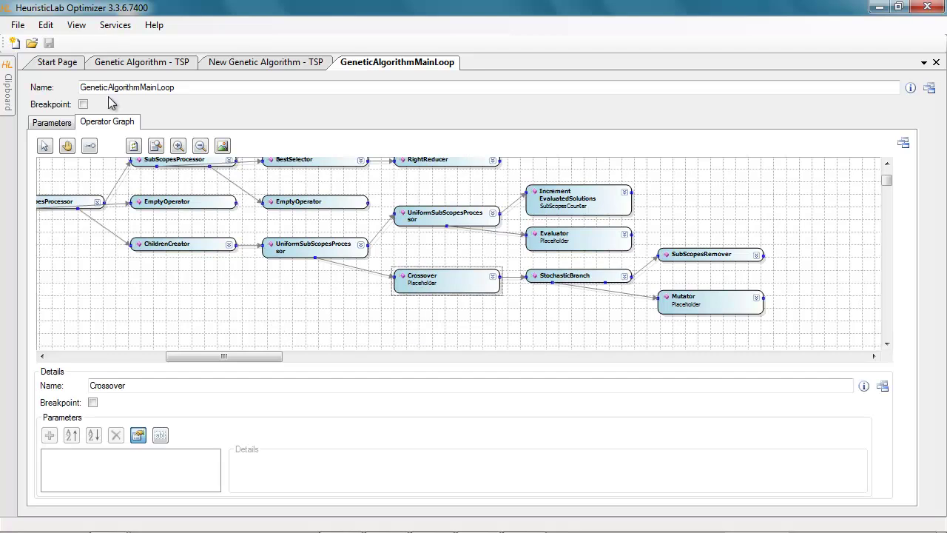
- Search the Operators panel for 'stochasticbr' and drop a StochasticBranch into the graph left of Crossover
left_click(77, 27)
left_click(90, 77)
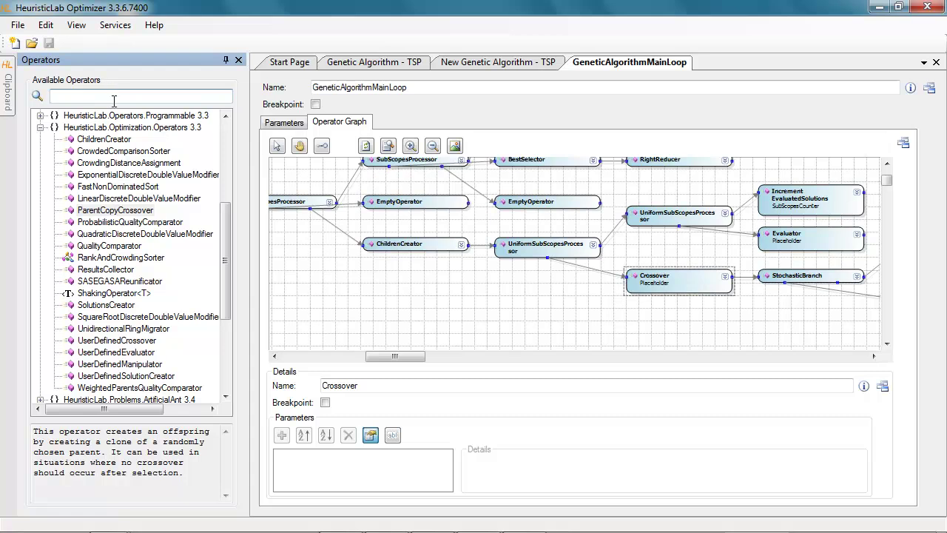
left_click_drag(226, 232, 247, 153)
type("st")
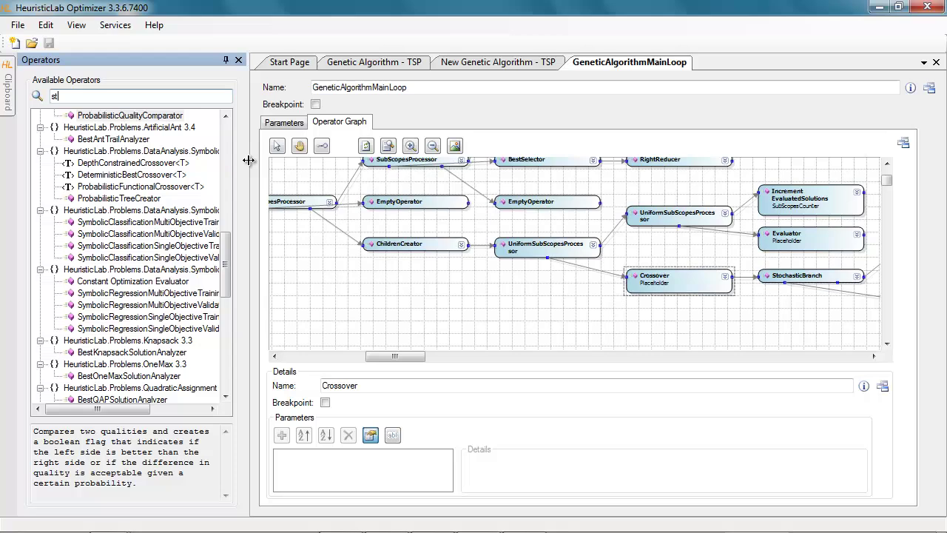
type("ochasticbr")
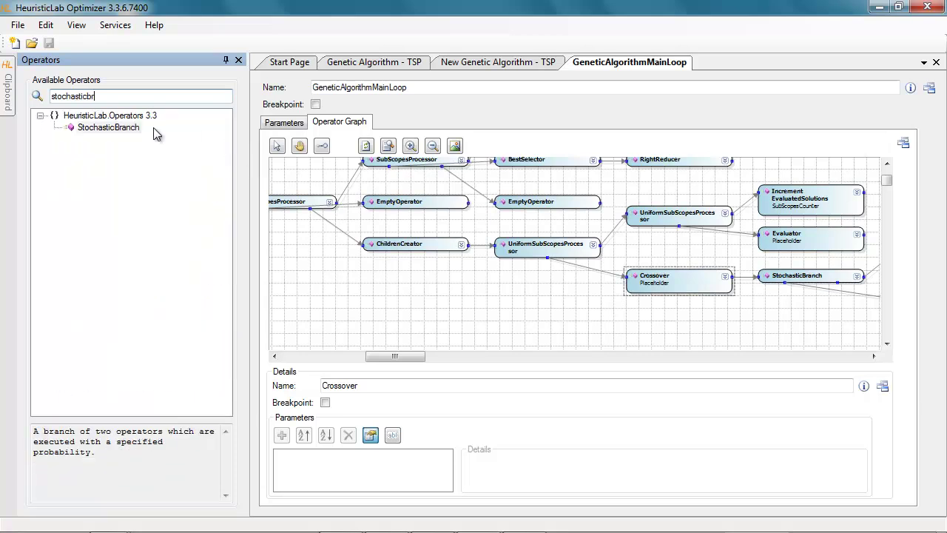
left_click_drag(129, 131, 525, 297)
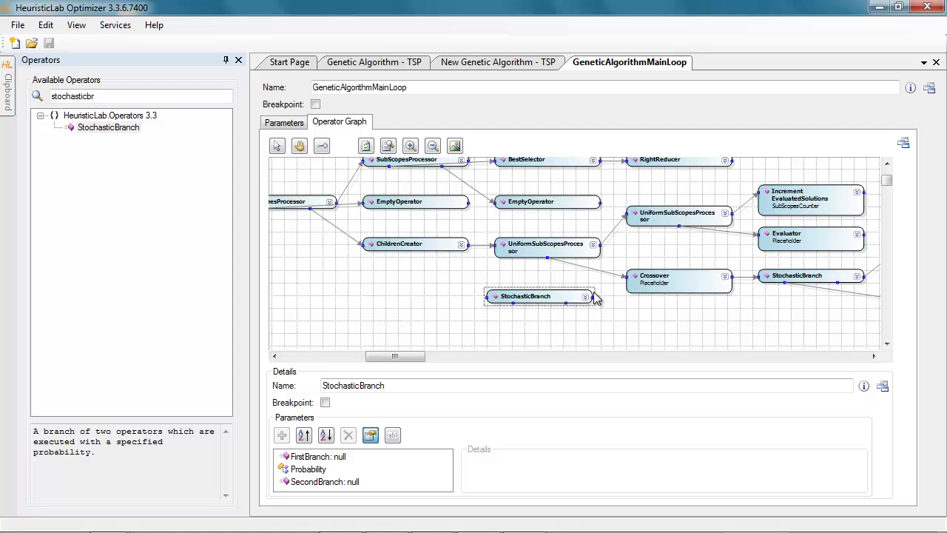
- Reroute UniformSubScopesProcessor through the new StochasticBranch, with Crossover as its first branch
left_click(574, 263)
key("Delete")
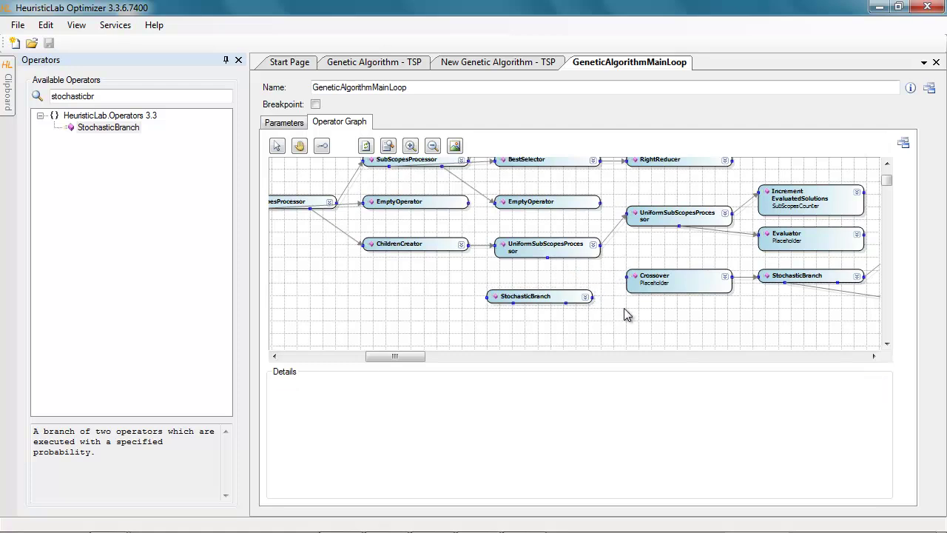
left_click(323, 146)
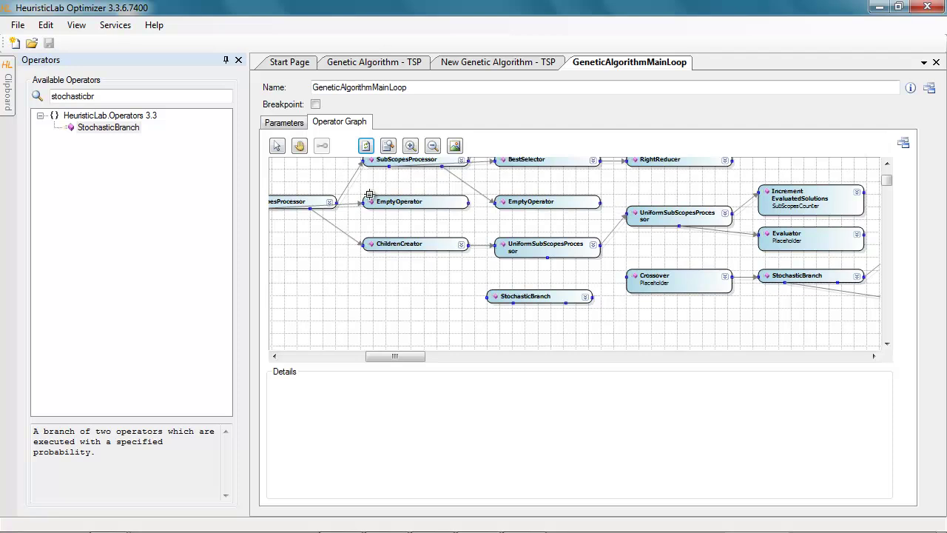
left_click(486, 297)
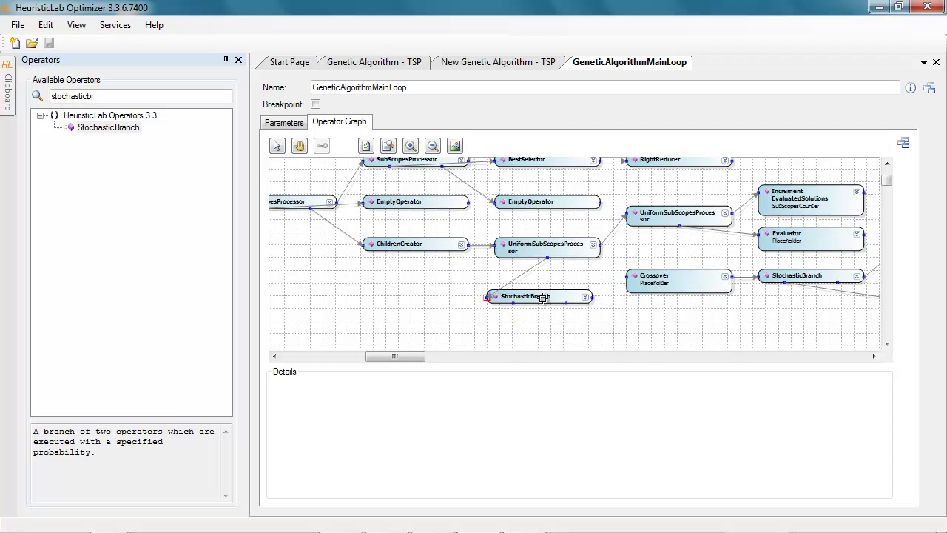
left_click(625, 277)
left_click(276, 146)
- Inspect the new StochasticBranch's FirstBranch output and its parameters
left_click(513, 302)
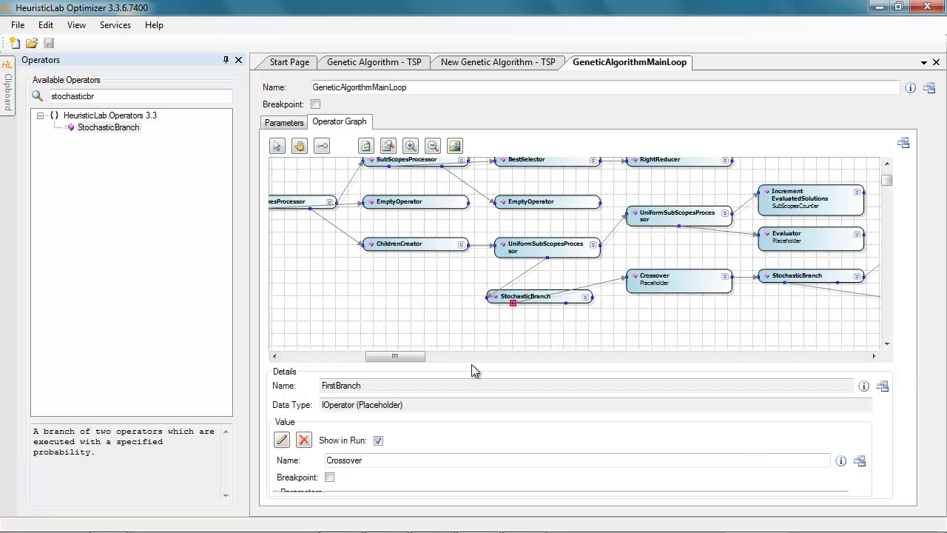
mouse_move(439, 310)
left_mouse_down()
mouse_move(449, 346)
mouse_move(445, 338)
left_mouse_up()
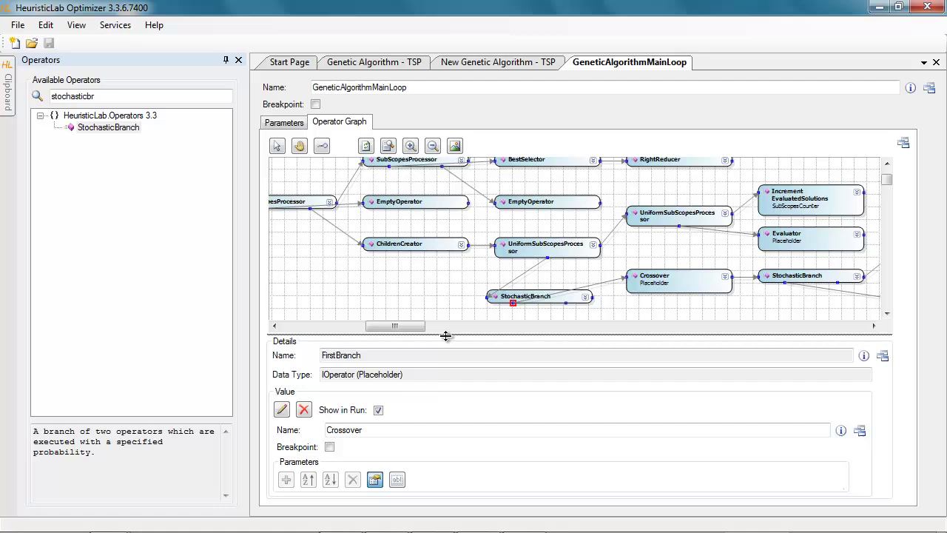
left_click(511, 294)
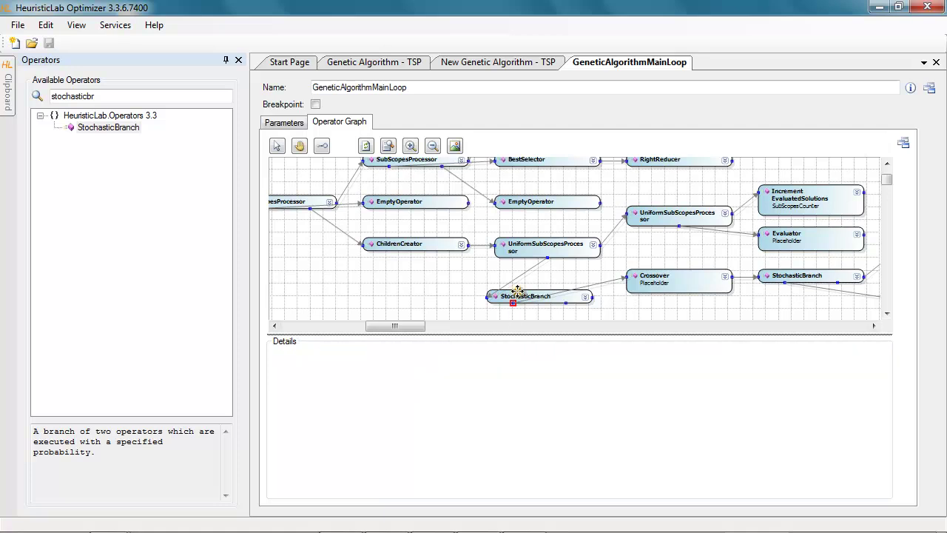
left_click(337, 431)
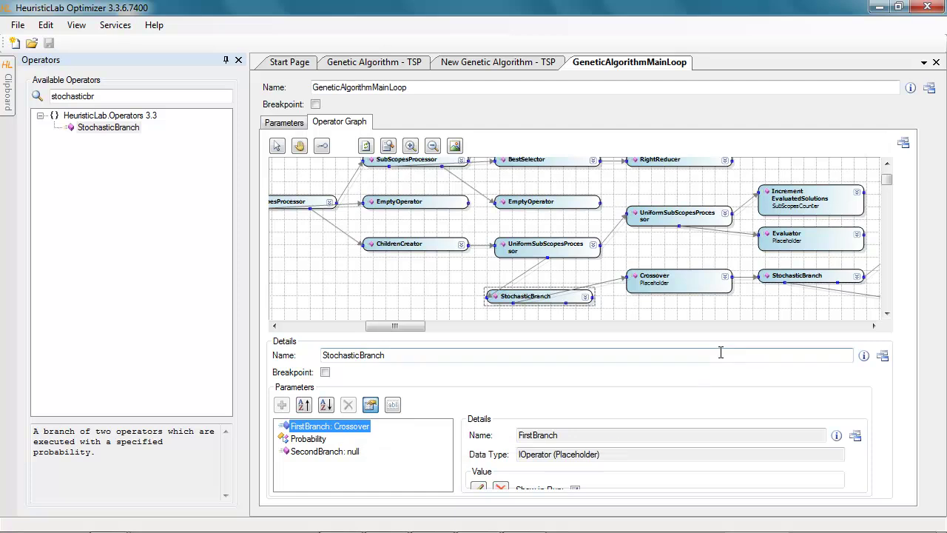
left_click(886, 314)
left_click(886, 314)
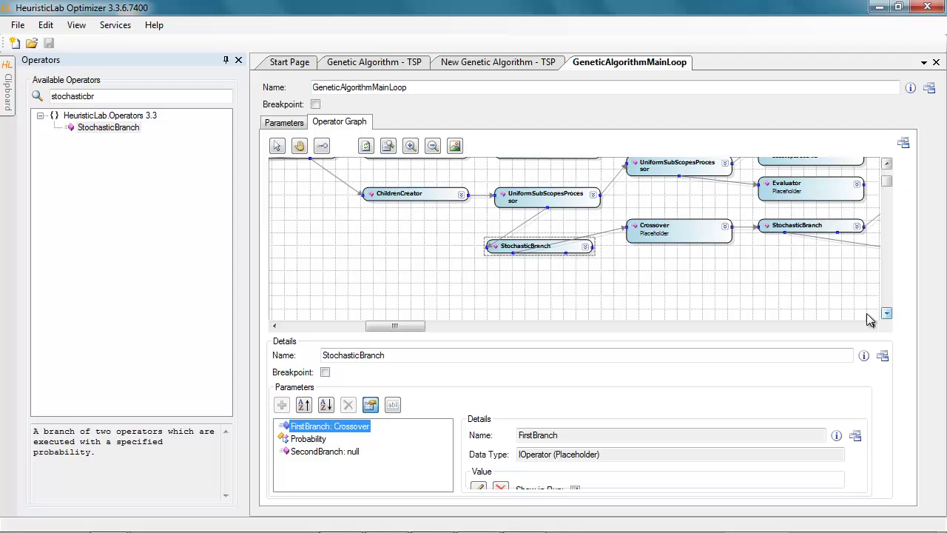
- Search for 'parentc' and place a ParentCopyCrossover operator in the main-loop graph
left_click(92, 97)
double_click(91, 97)
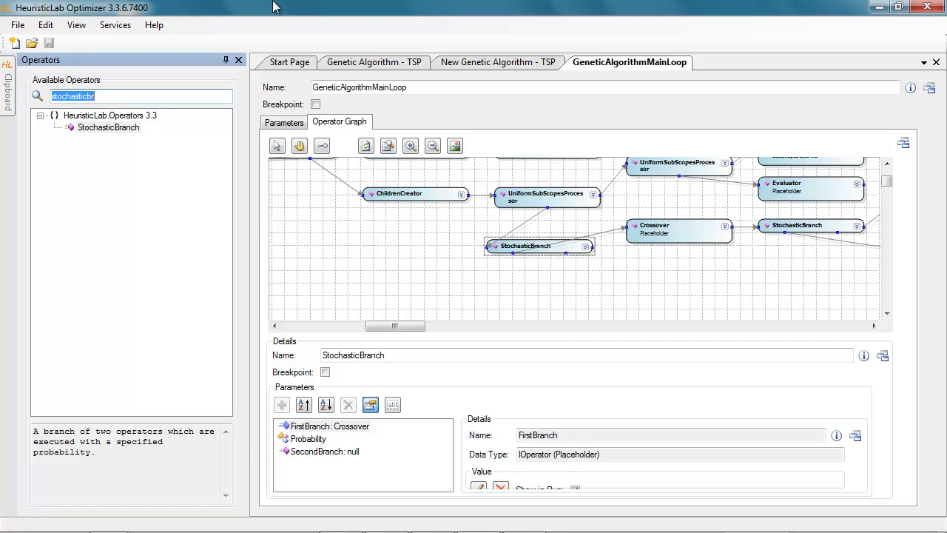
type("parent")
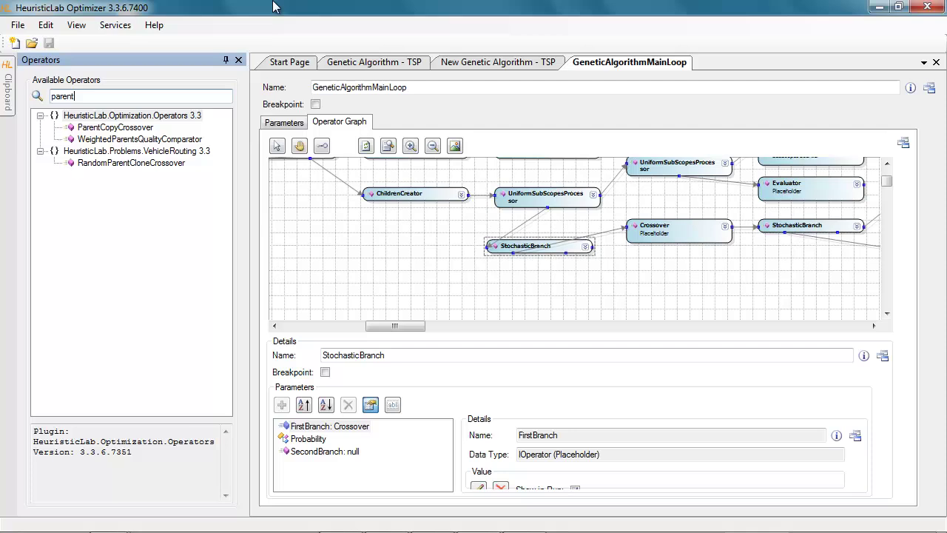
type("c")
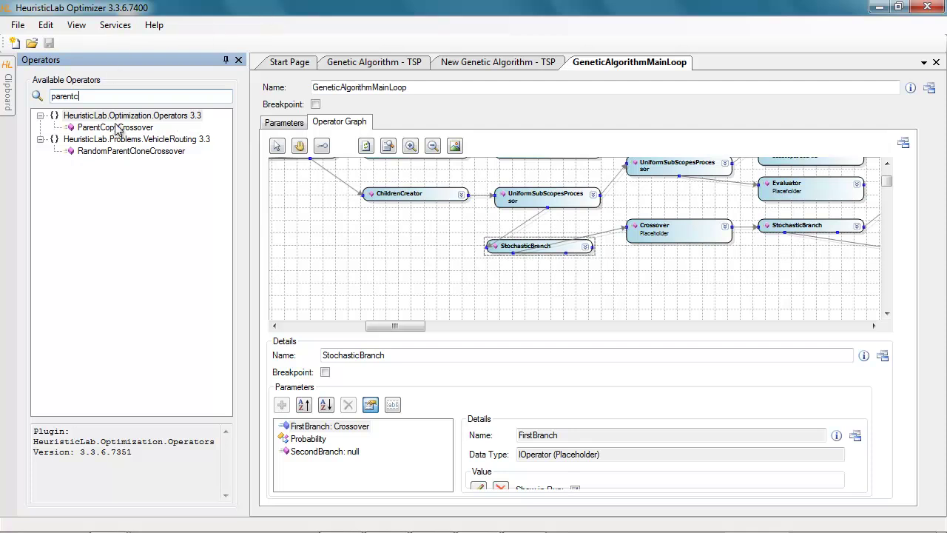
left_click_drag(116, 127, 683, 278)
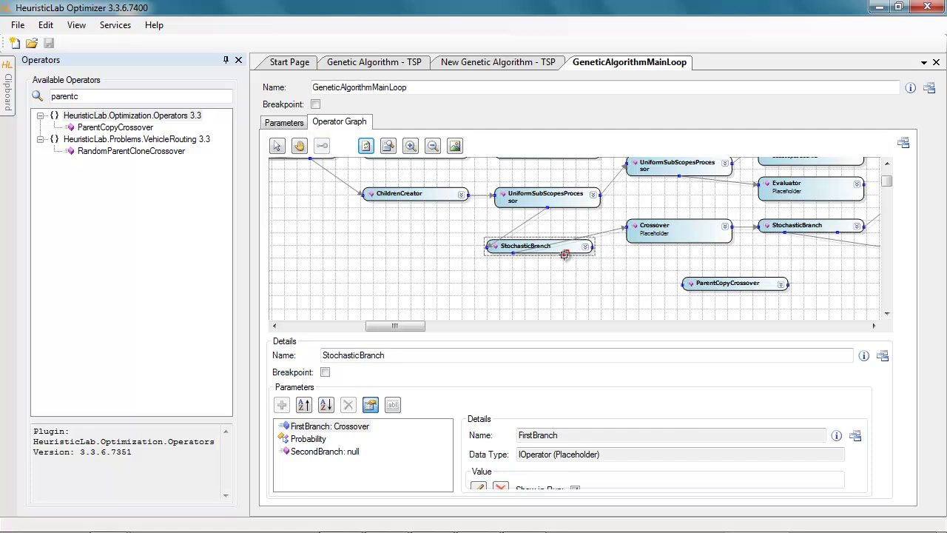
- Wire ParentCopyCrossover as the StochasticBranch's second branch, feeding the mutation StochasticBranch
left_click(628, 275)
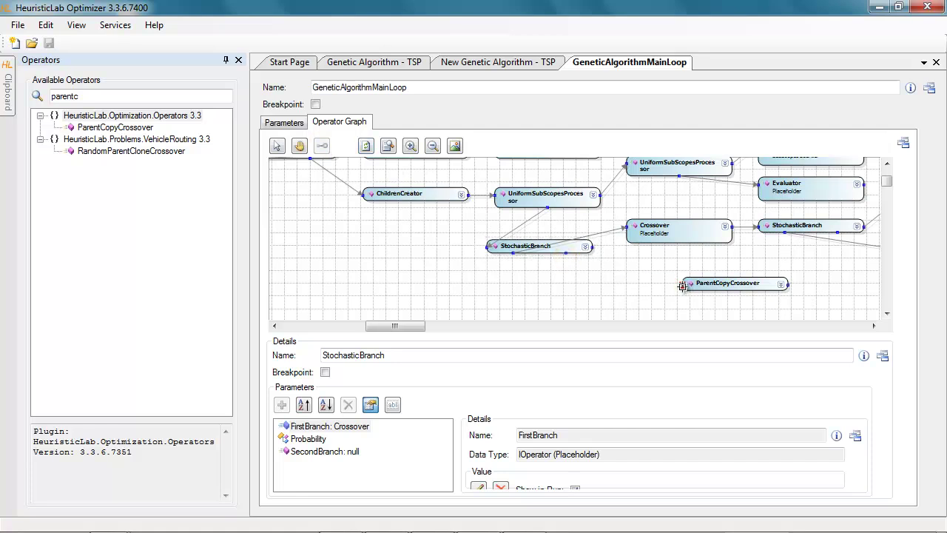
left_click(682, 286)
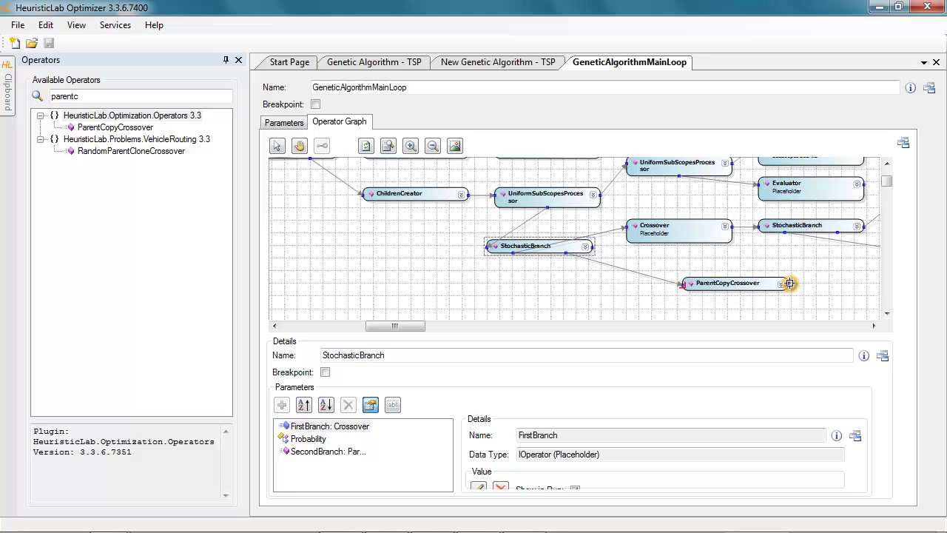
left_click(758, 226)
left_click(276, 146)
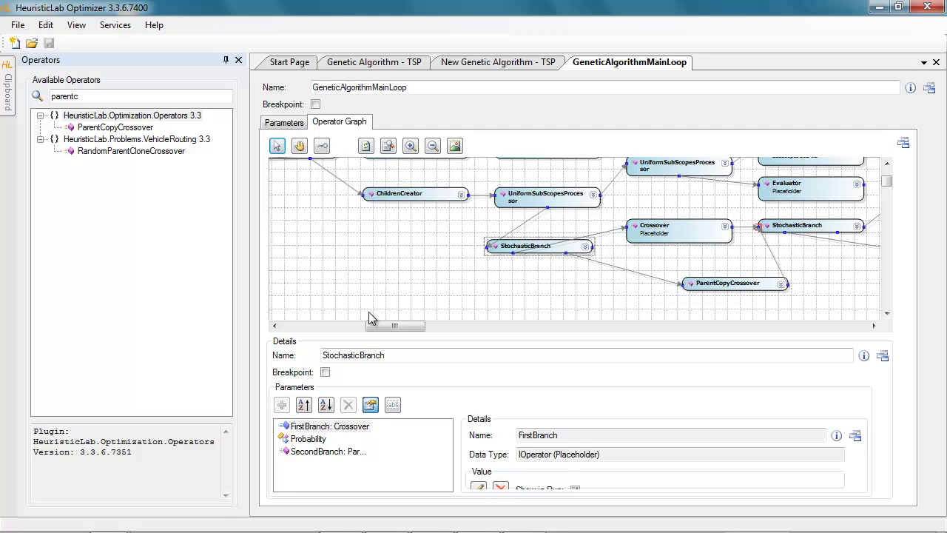
left_click_drag(373, 325, 406, 328)
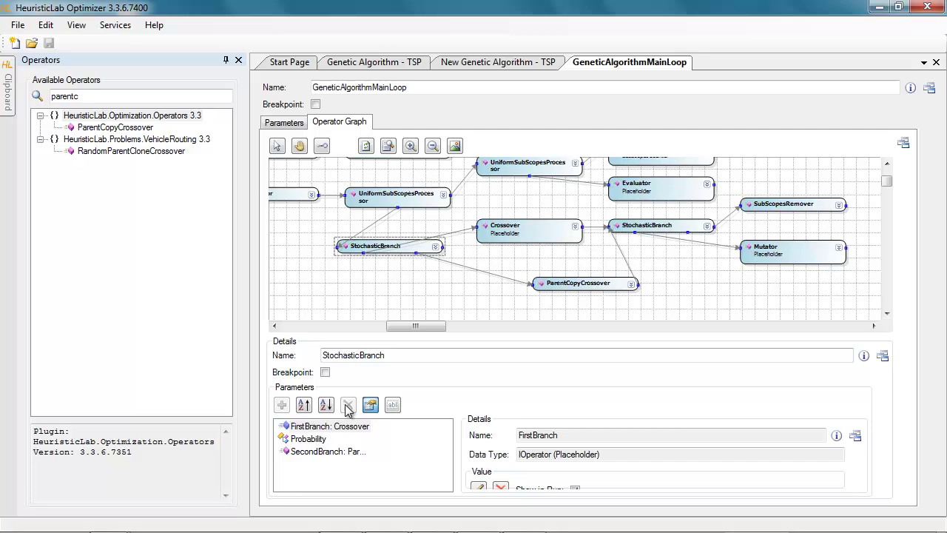
- Change the StochasticBranch Probability parameter's actual name to CrossoverProbability
left_click(309, 439)
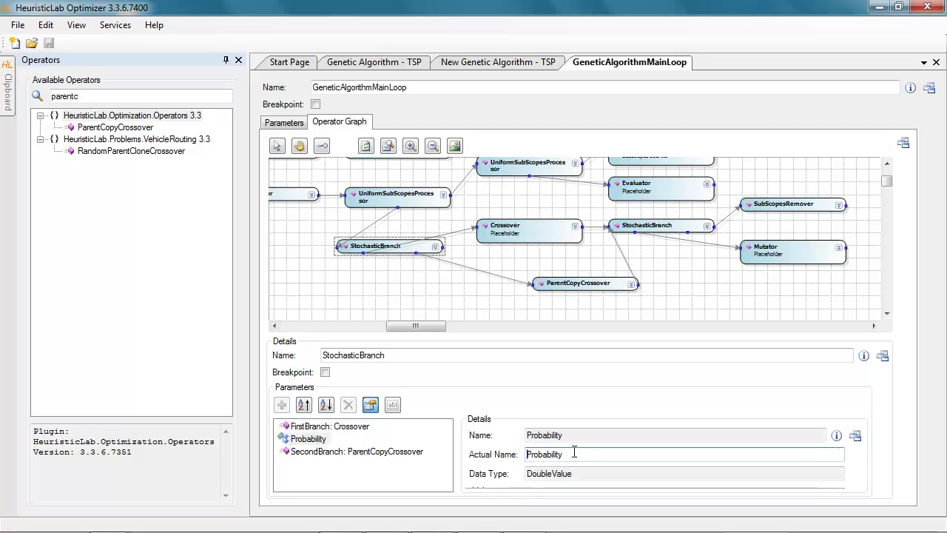
type("Cross")
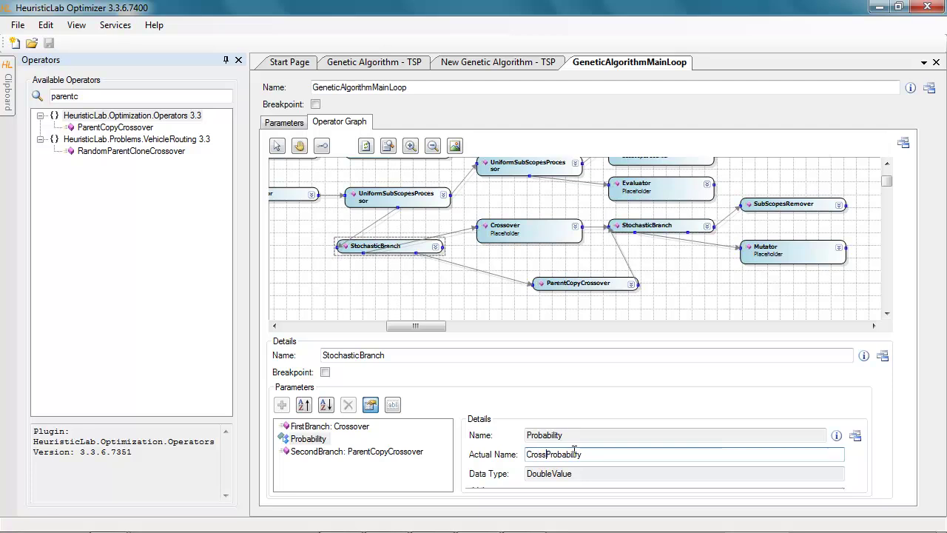
type("over")
left_click(415, 291)
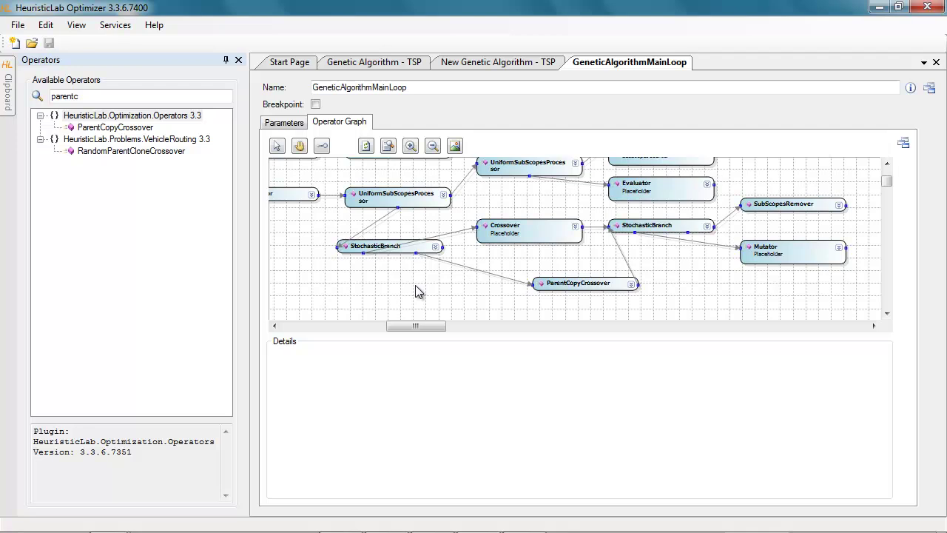
- Run New Genetic Algorithm - TSP and display the Qualities chart in its results
left_click(447, 65)
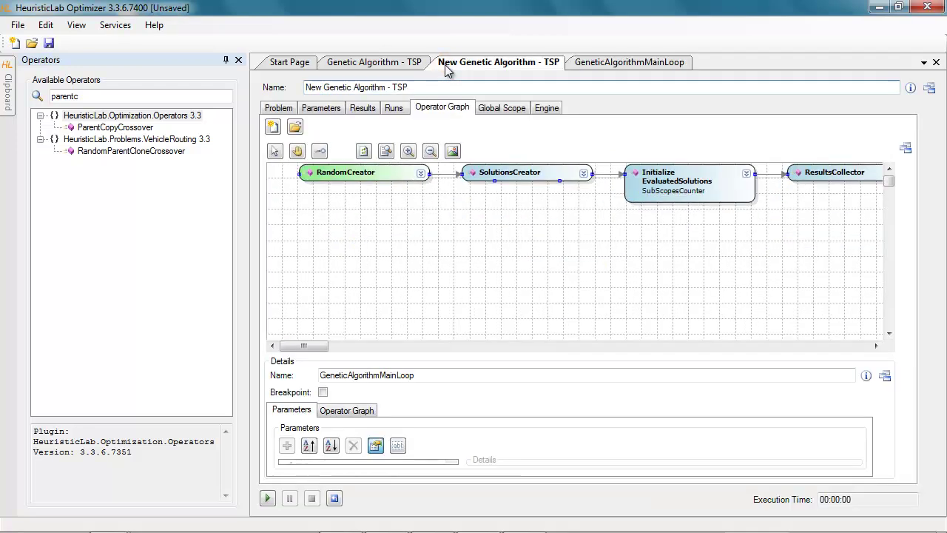
left_click(362, 108)
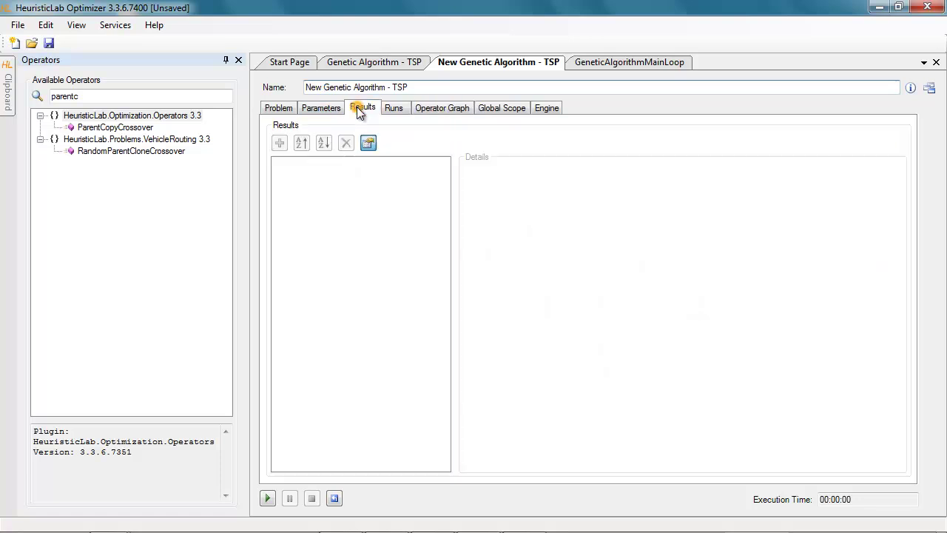
left_click(268, 498)
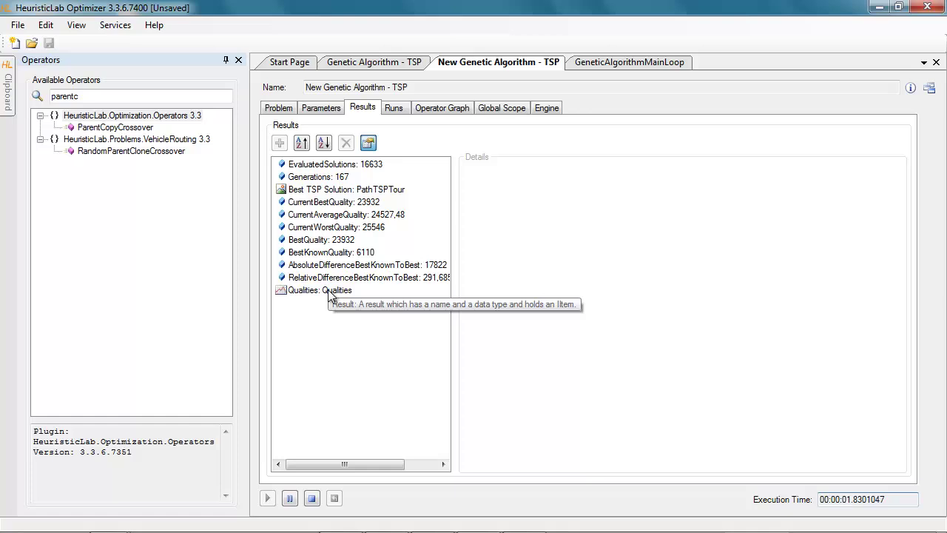
left_click(320, 290)
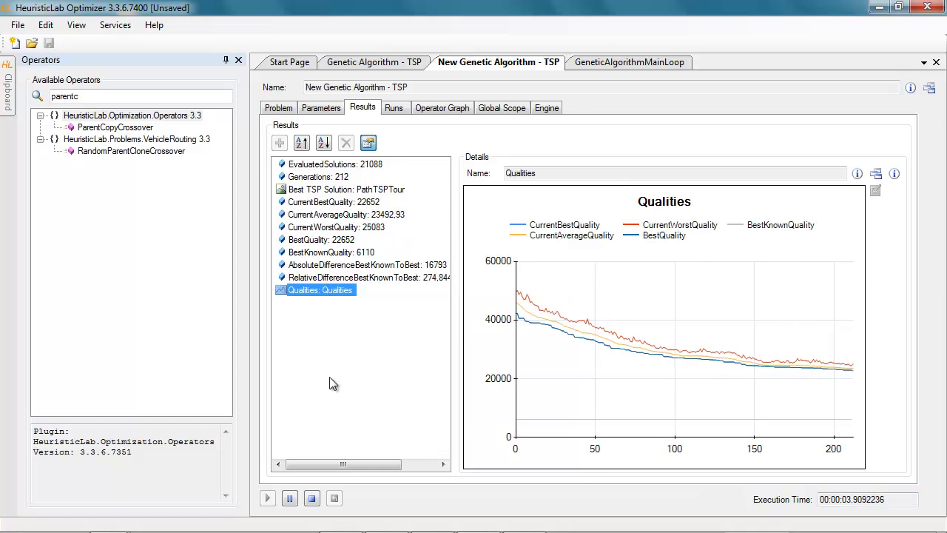